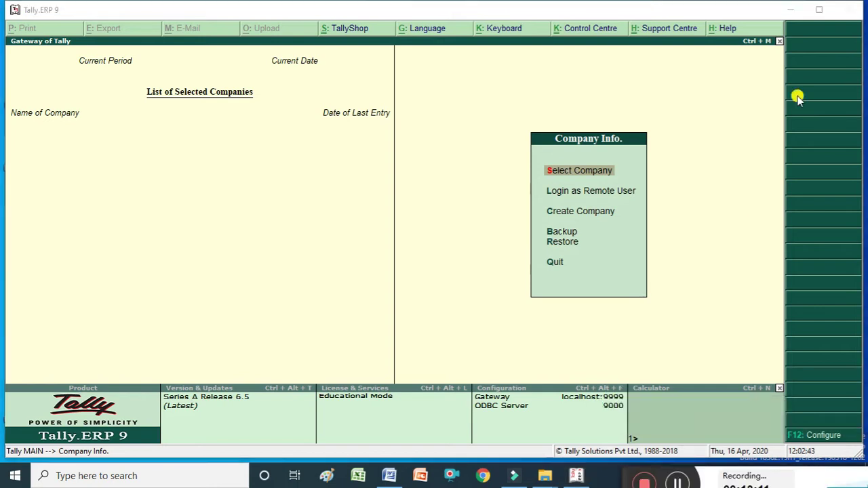
# Minimize and restore the Tally.ERP 9 window, and quit the program
pyautogui.click(793, 11)
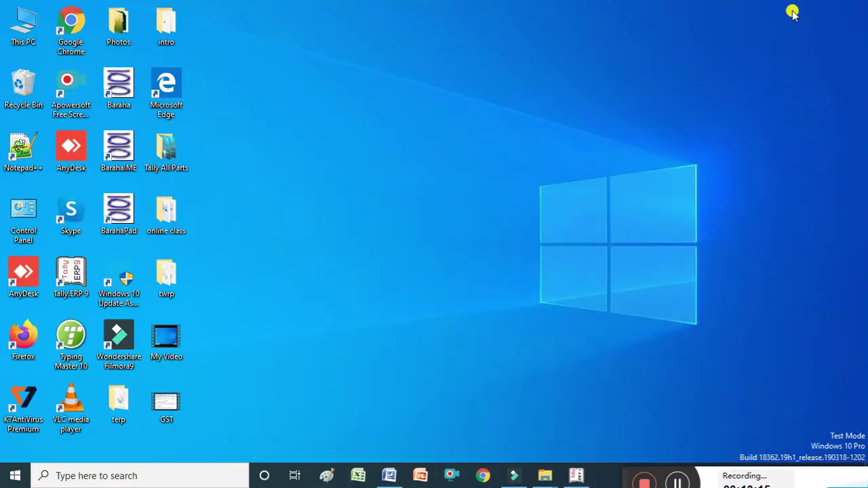
pyautogui.click(582, 476)
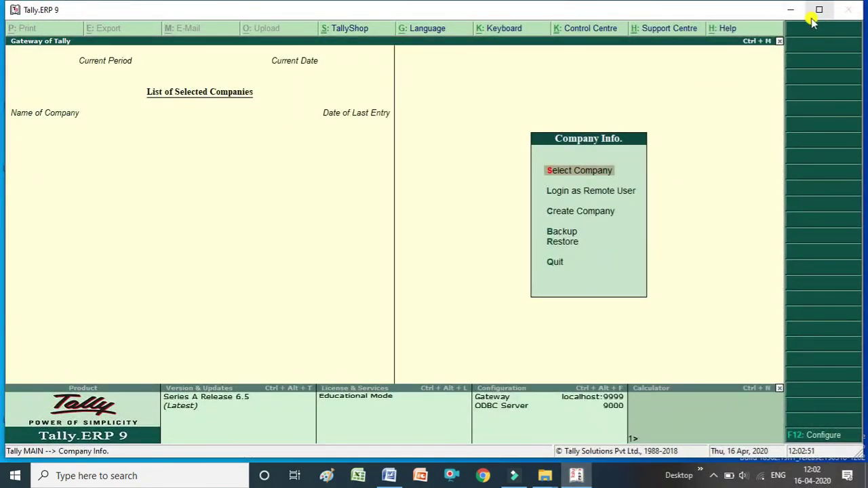
pyautogui.click(859, 13)
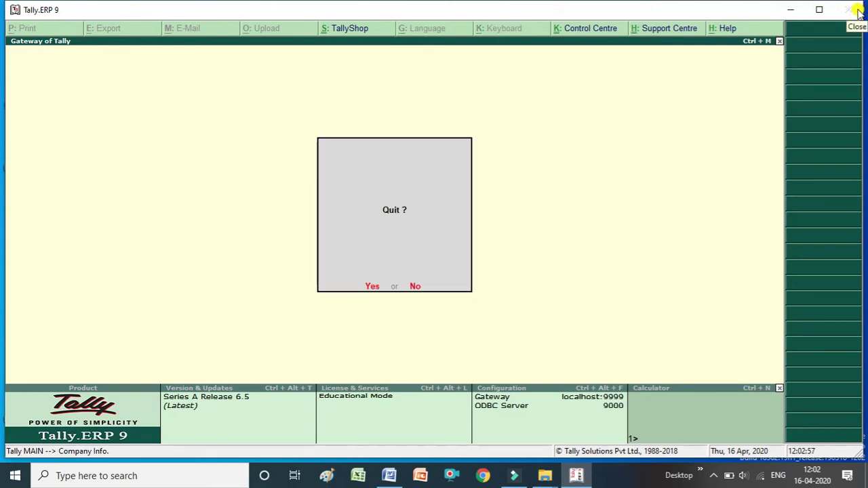
pyautogui.press('Return')
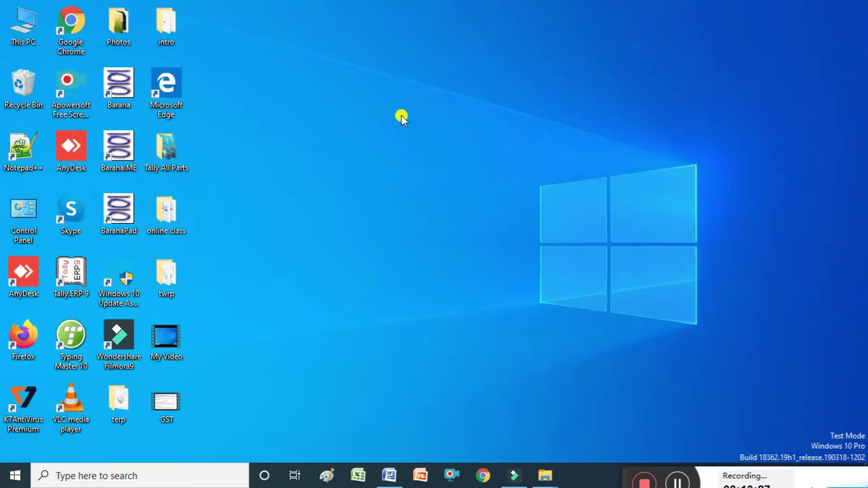
# Launch Tally.ERP 9 from the desktop and choose to work in Educational Mode
pyautogui.doubleClick(80, 271)
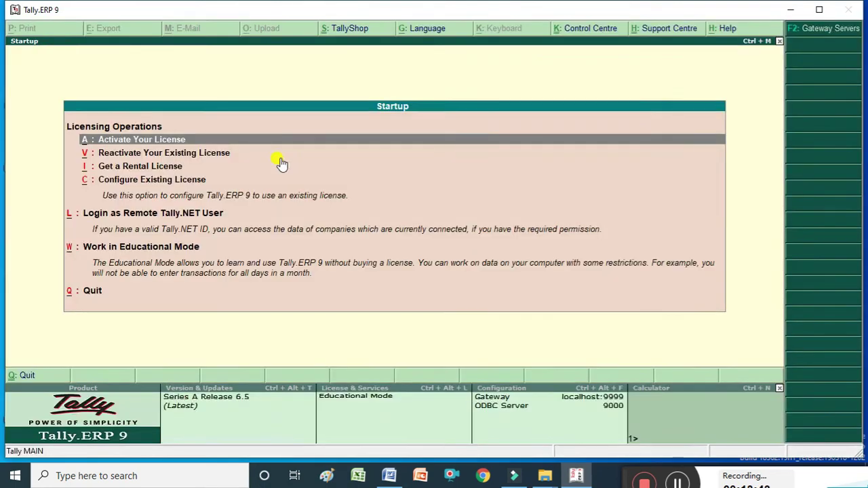
pyautogui.press('Down')
pyautogui.press('Down')
pyautogui.press('Down')
pyautogui.press('Down')
pyautogui.press('Down')
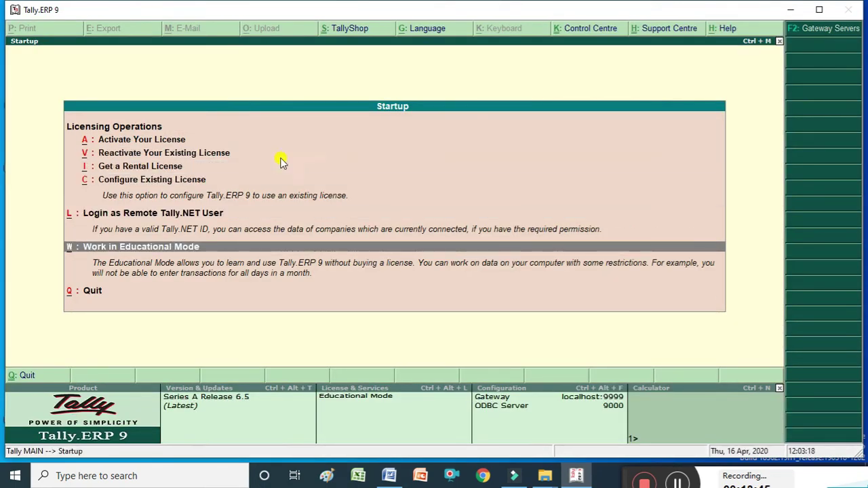
pyautogui.press('Return')
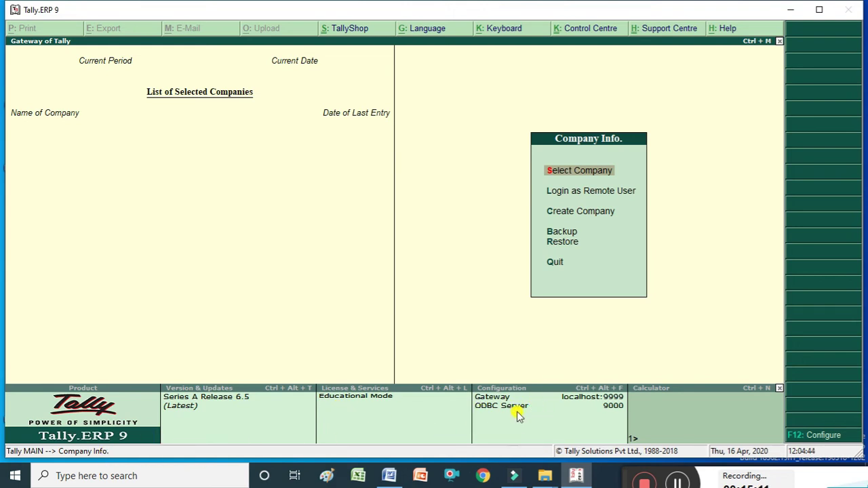
# Start creating a company named "Abc Ltd" and accept the same mailing name
pyautogui.click(578, 213)
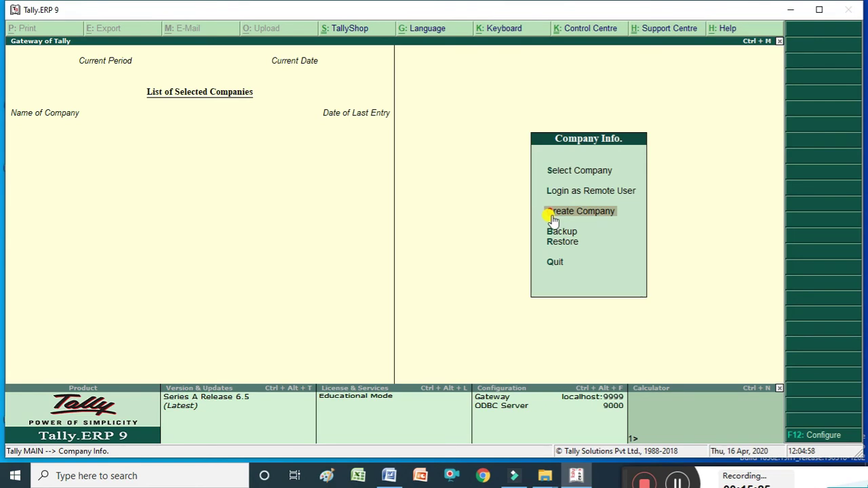
pyautogui.click(551, 213)
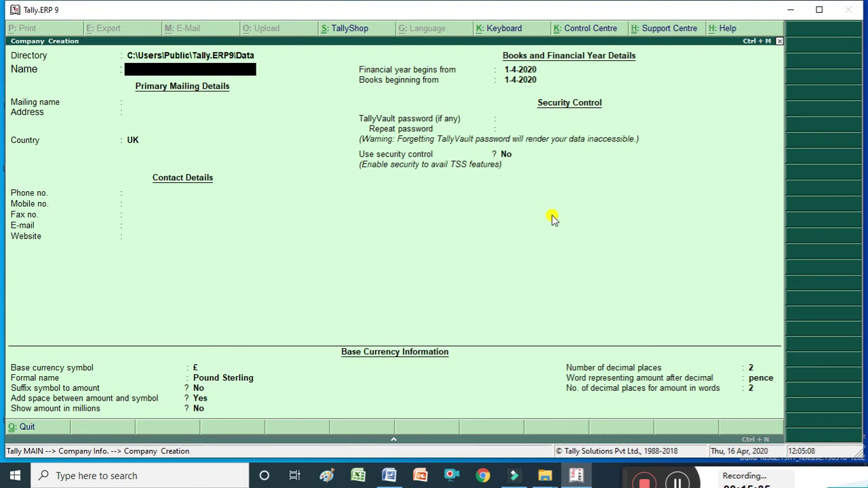
pyautogui.write('bc Ltd')
pyautogui.press('Return')
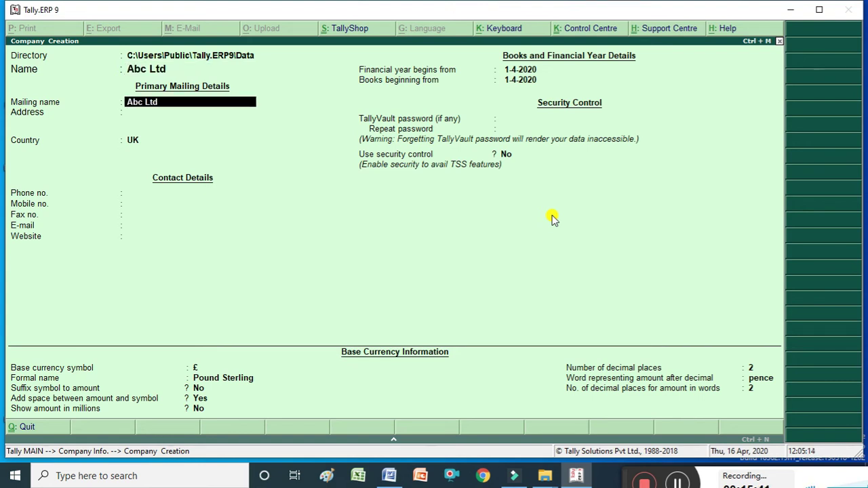
pyautogui.press('Return')
# Enter the company's two-line mailing address
pyautogui.write('Ti')
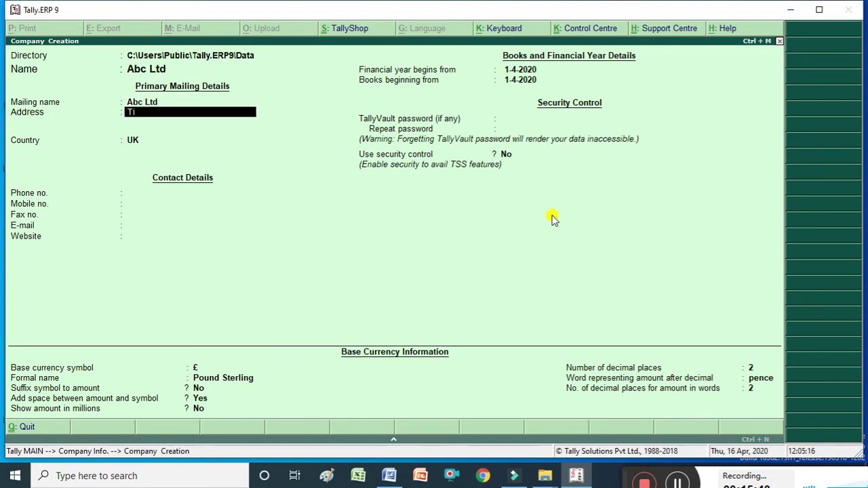
pyautogui.write('rupathi')
pyautogui.press('Return')
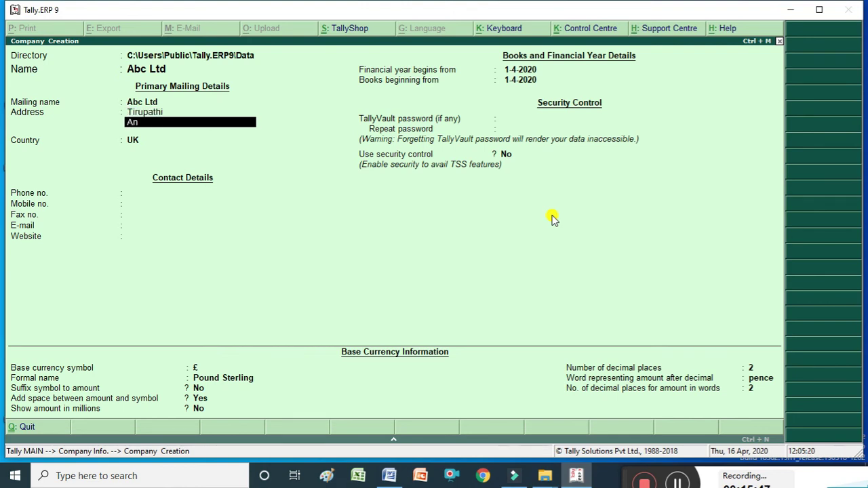
pyautogui.write('Andrapreddesh')
pyautogui.press('Return')
pyautogui.press('Return')
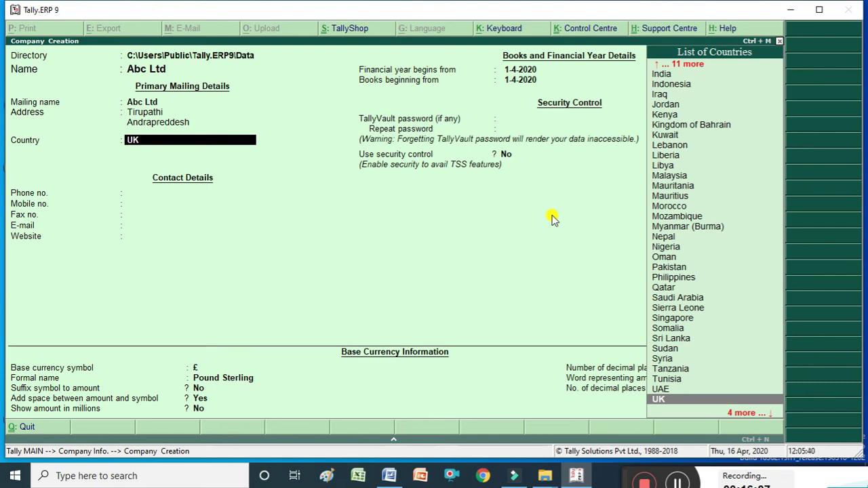
# Set the company's country to India and state to Karnataka, and enter its postal pincode
pyautogui.press('BackSpace')
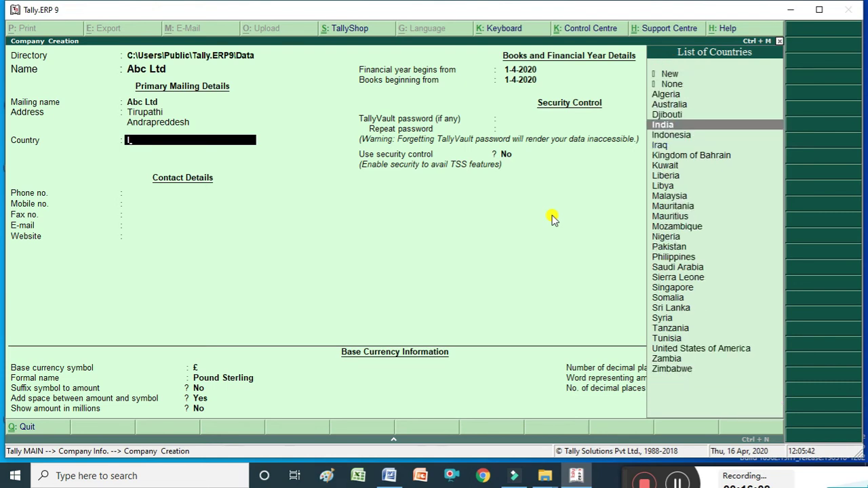
pyautogui.press('Return')
pyautogui.write('Ka')
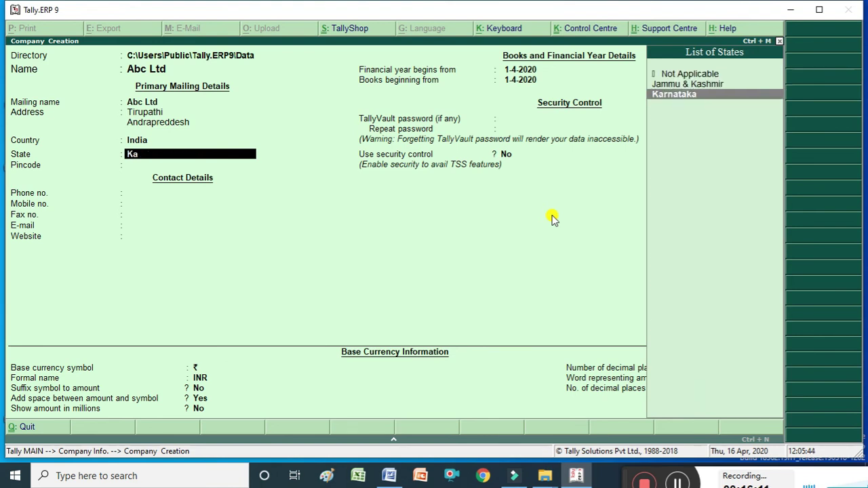
pyautogui.press('Return')
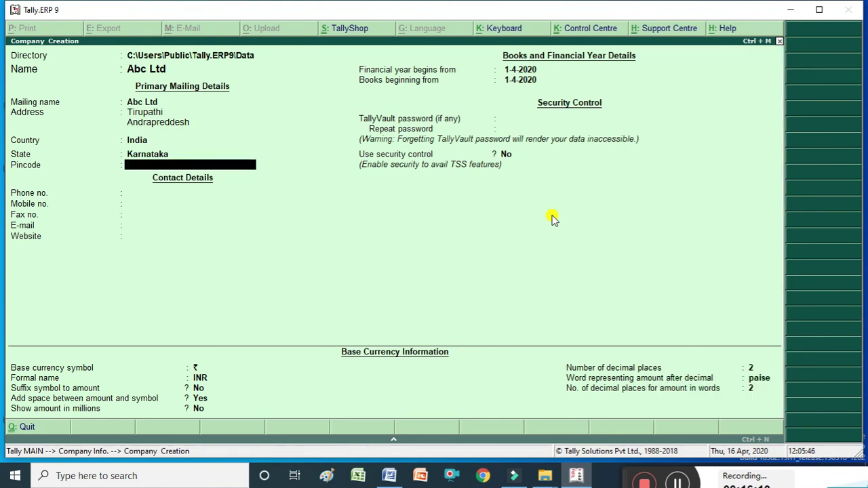
pyautogui.write('60069')
pyautogui.press('Return')
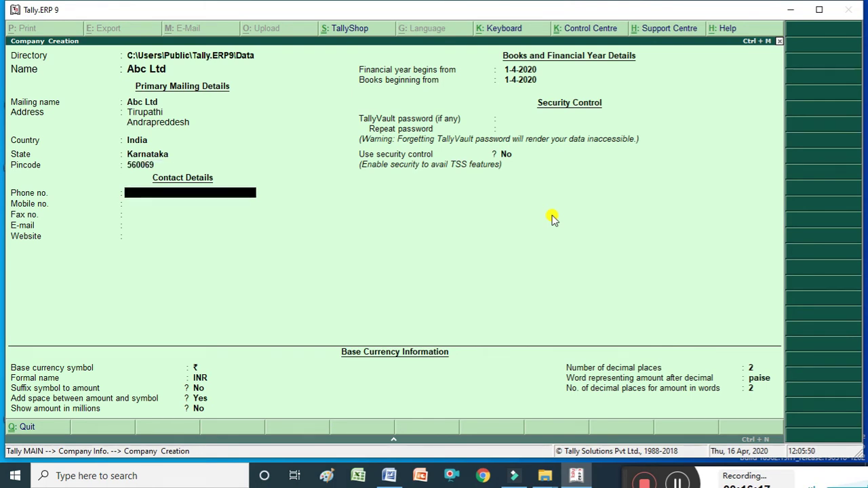
# Fill in the company's phone, mobile, fax and e-mail contact details, leaving the website blank
pyautogui.write('3245215372648763')
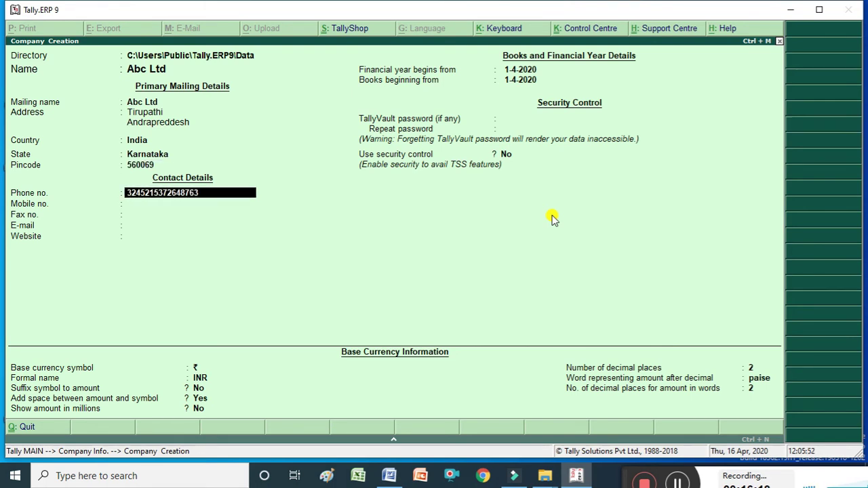
pyautogui.press('Return')
pyautogui.write('8745864356382568')
pyautogui.press('Return')
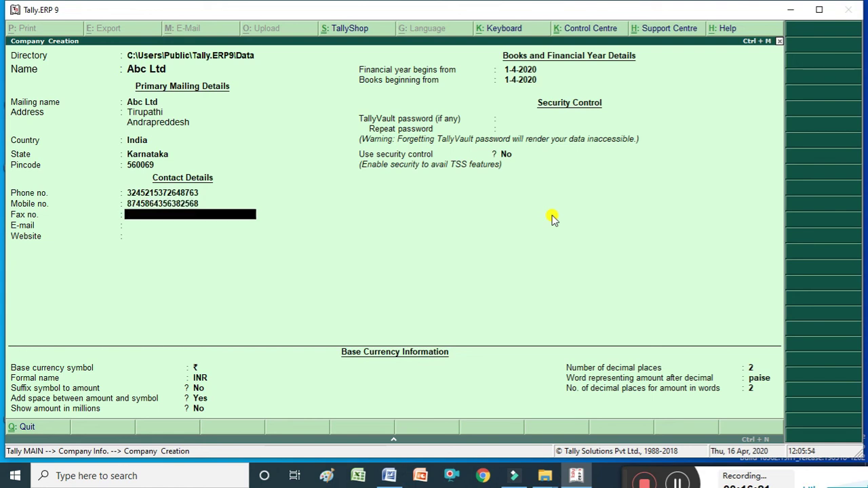
pyautogui.write('Gar6235473576')
pyautogui.press('Return')
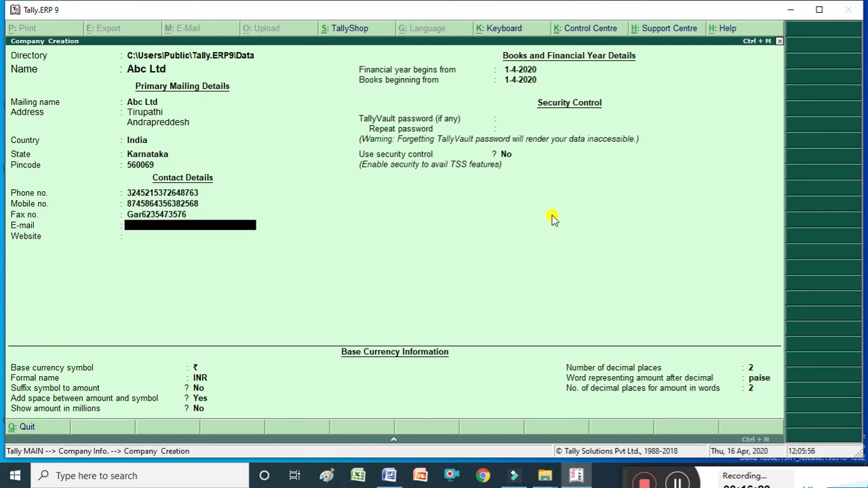
pyautogui.write('qytwy&tgh')
pyautogui.press('Return')
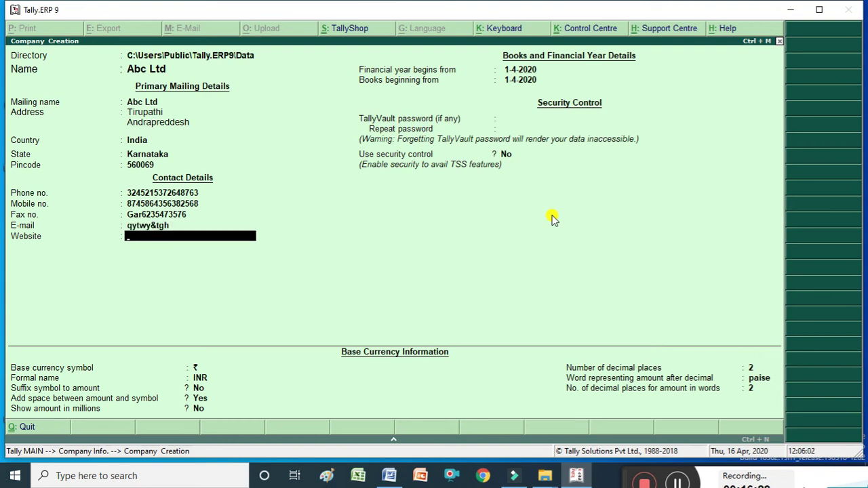
pyautogui.press('Return')
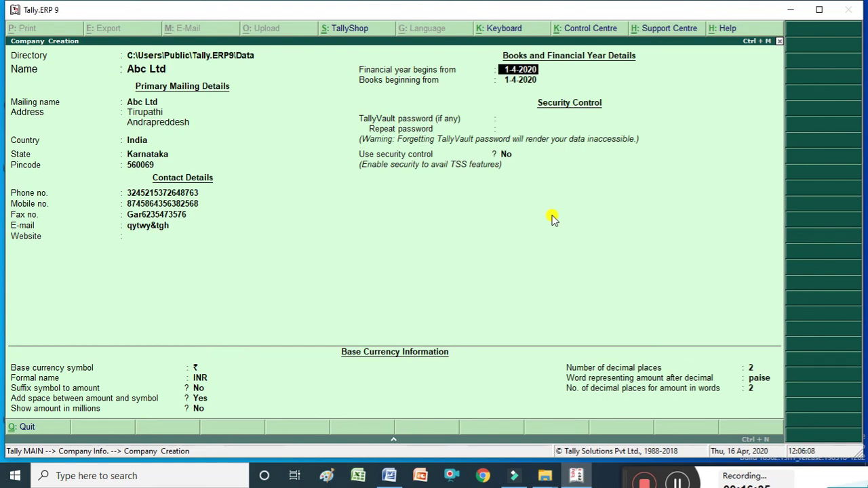
# Set the financial year to begin from 1-4-2020 and accept 1-4-2020 as the books beginning date
pyautogui.write('1-4-2')
pyautogui.write('20')
pyautogui.press('BackSpace')
pyautogui.press('BackSpace')
pyautogui.press('BackSpace')
pyautogui.write('20202')
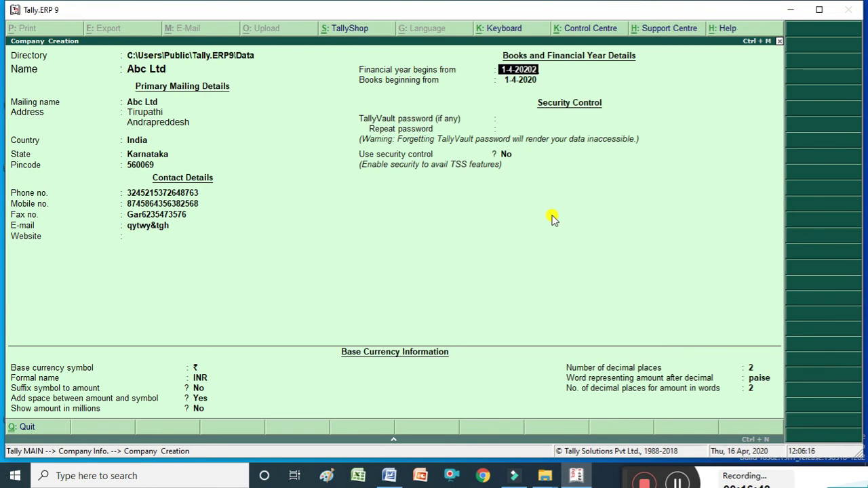
pyautogui.press('BackSpace')
pyautogui.press('Return')
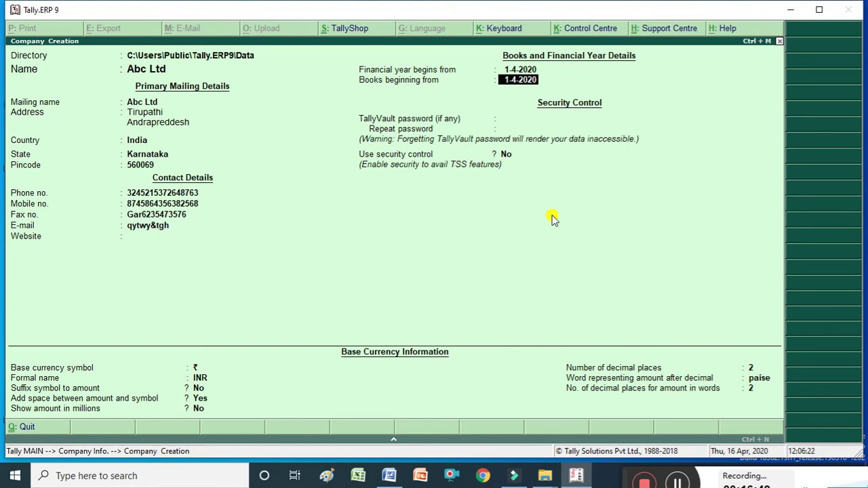
pyautogui.press('Return')
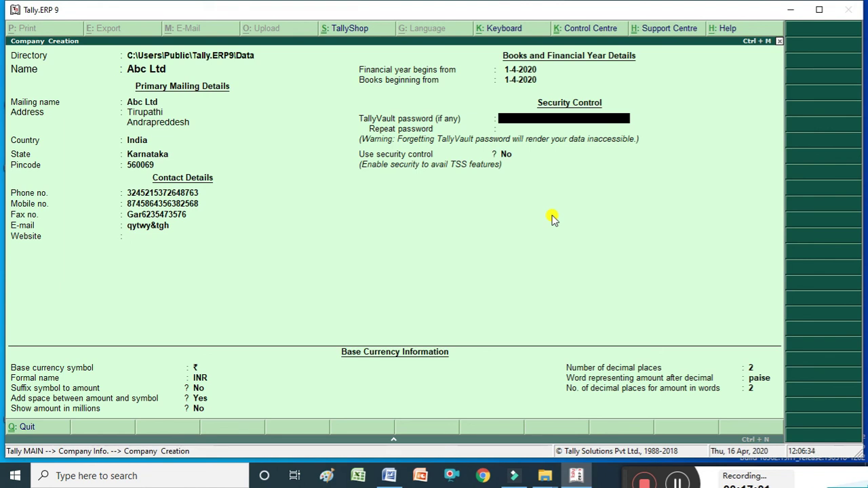
# Leave the TallyVault password blank and security control at No, and accept the INR base currency details to create the company
pyautogui.press('Return')
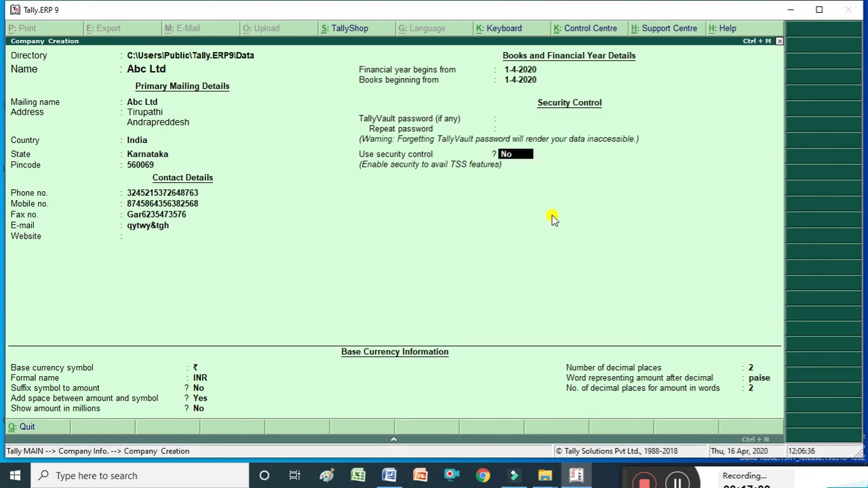
pyautogui.press('Return')
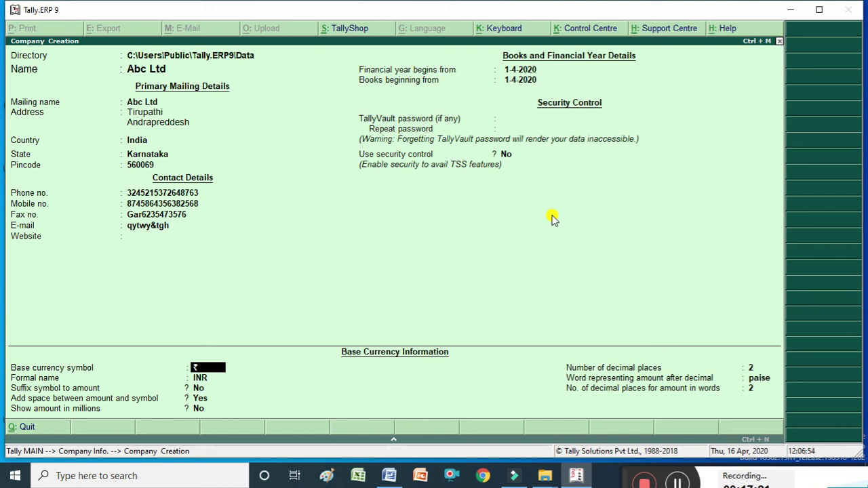
pyautogui.press('Return')
pyautogui.press('Return')
pyautogui.press('Return')
pyautogui.press('Return')
pyautogui.press('Return')
pyautogui.press('Return')
pyautogui.press('Return')
pyautogui.press('Return')
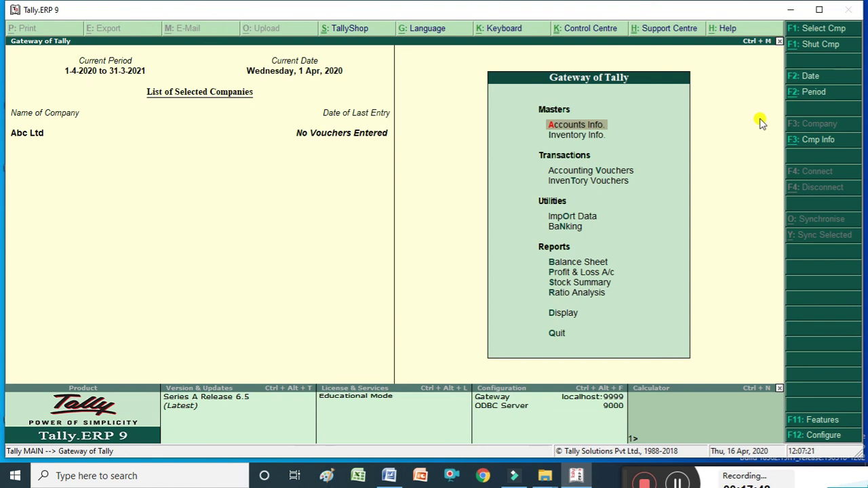
# Bring up the quit confirmation from the Gateway of Tally
pyautogui.press('Escape')
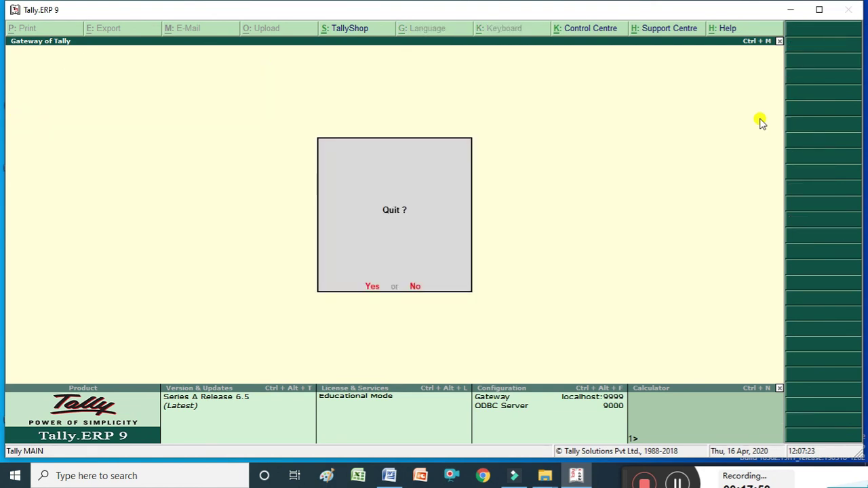